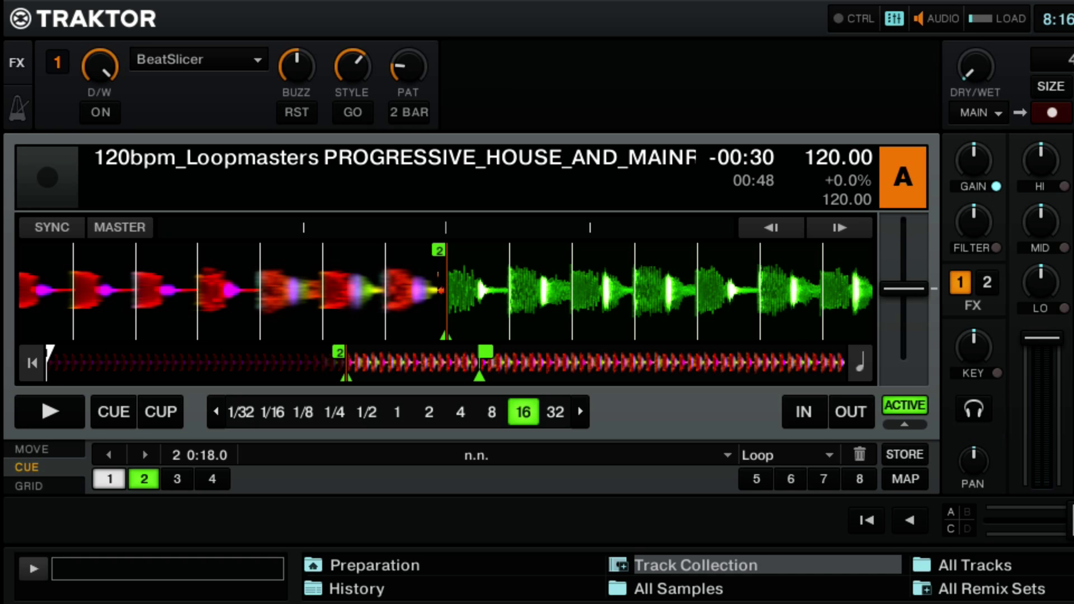
Play deck A's loop and audition the BeatSlicer effect on and off with BUZZ at its centre setting.
{"action": "key", "text": "space"}
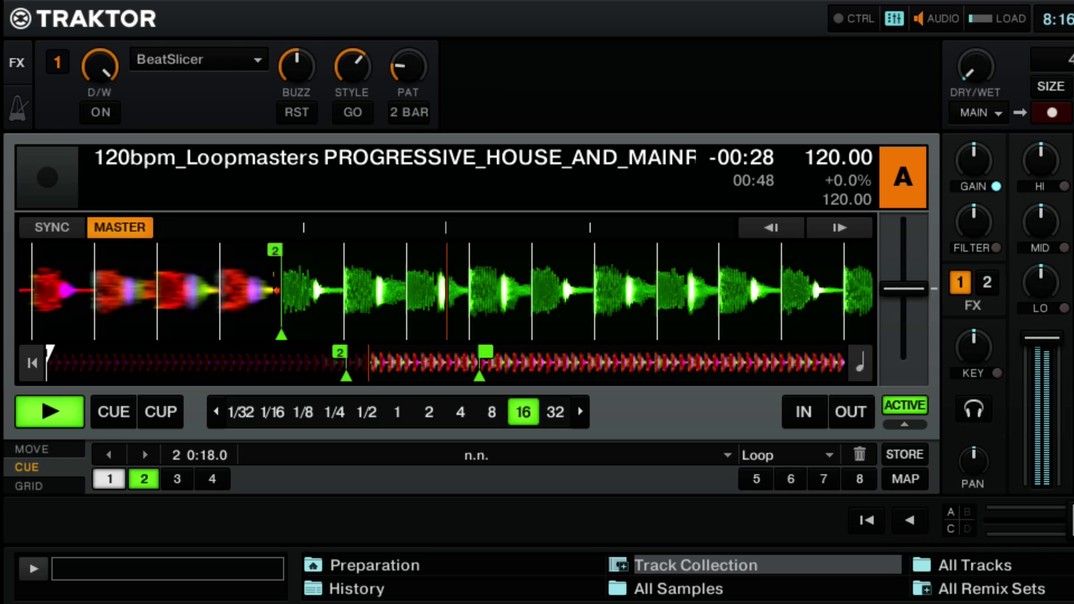
{"action": "key", "text": "ctrl+1"}
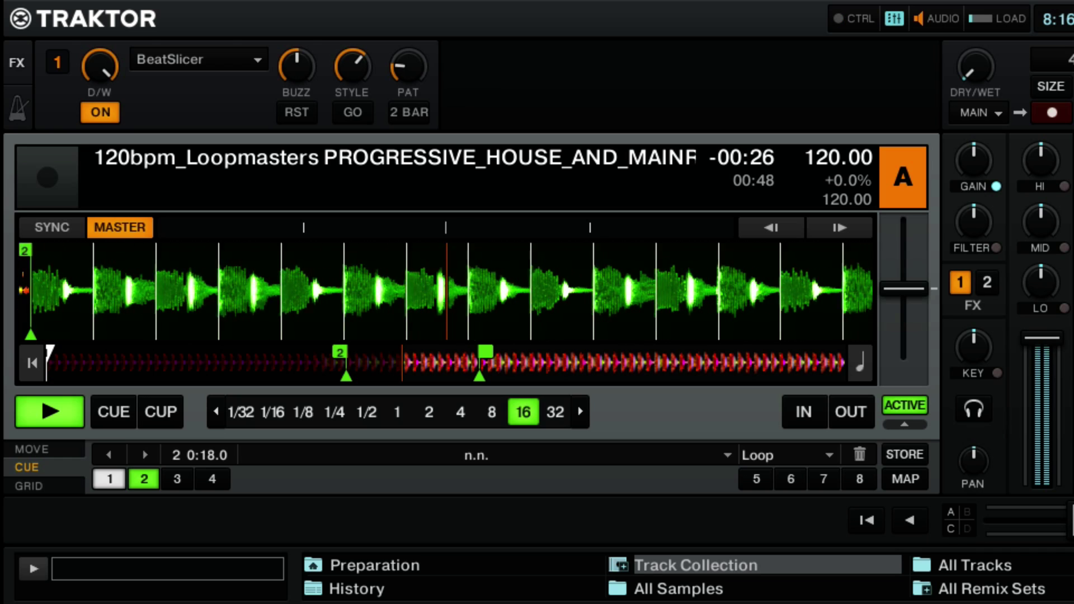
{"action": "key", "text": "ctrl+1"}
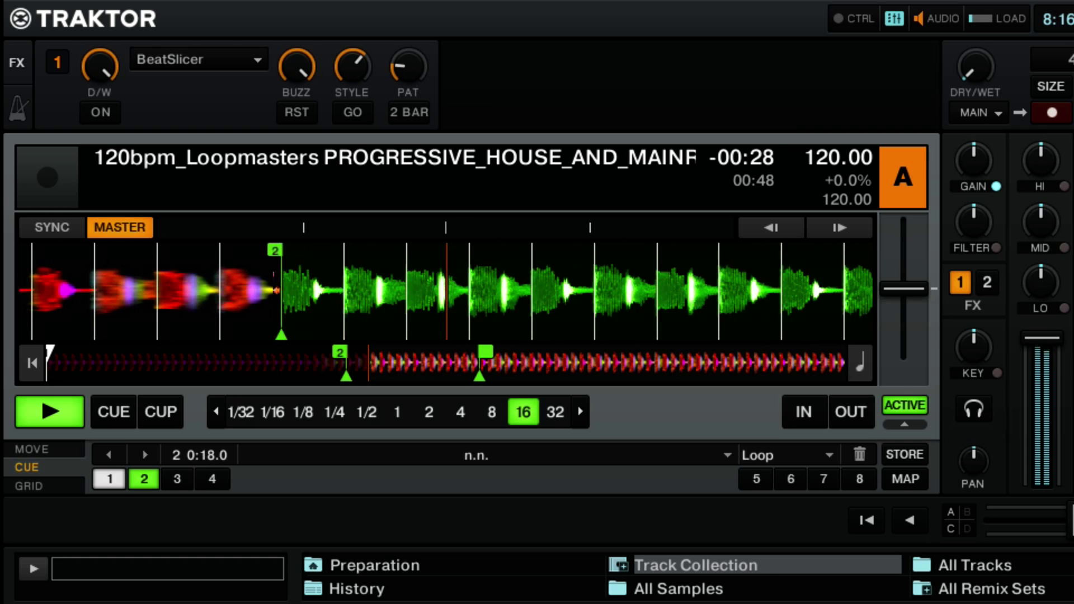
Audition BeatSlicer on and off with BUZZ at maximum and again at minimum, and stop deck A.
{"action": "key", "text": "ctrl+1"}
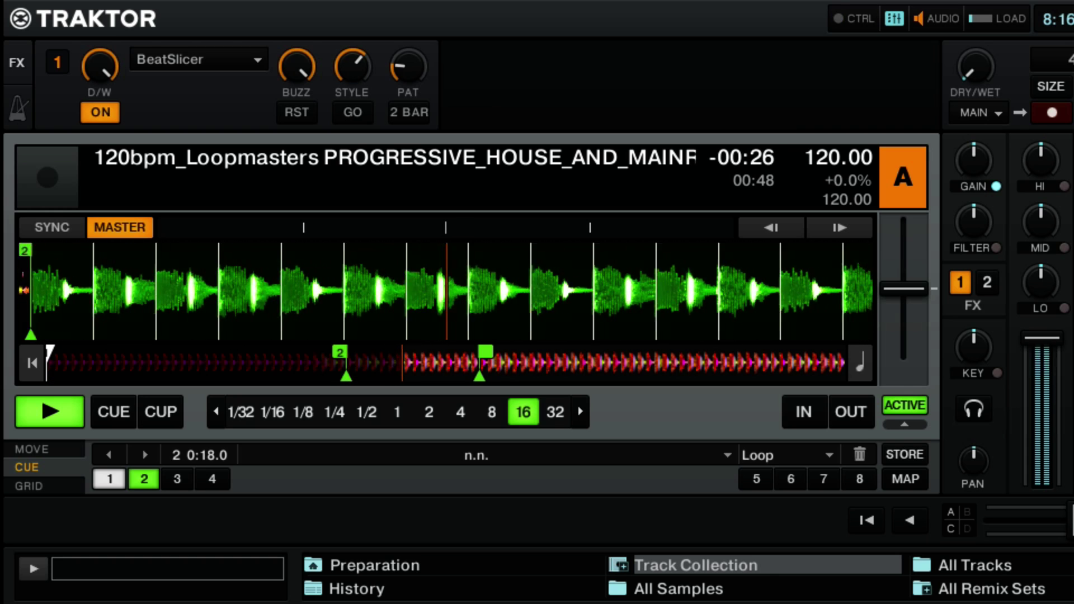
{"action": "key", "text": "ctrl+1"}
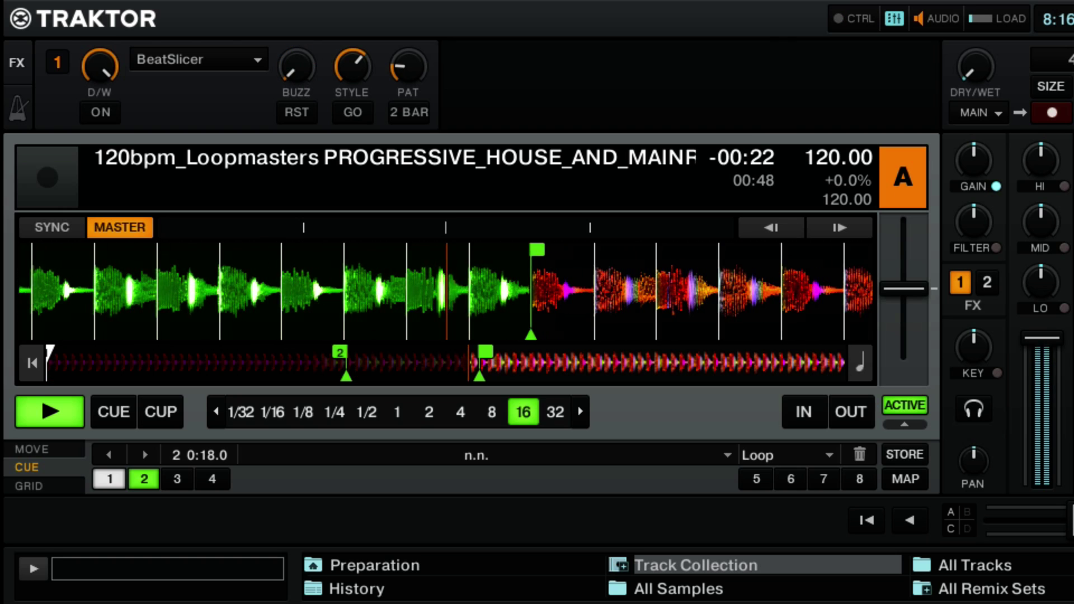
{"action": "key", "text": "ctrl+1"}
{"action": "key", "text": "2"}
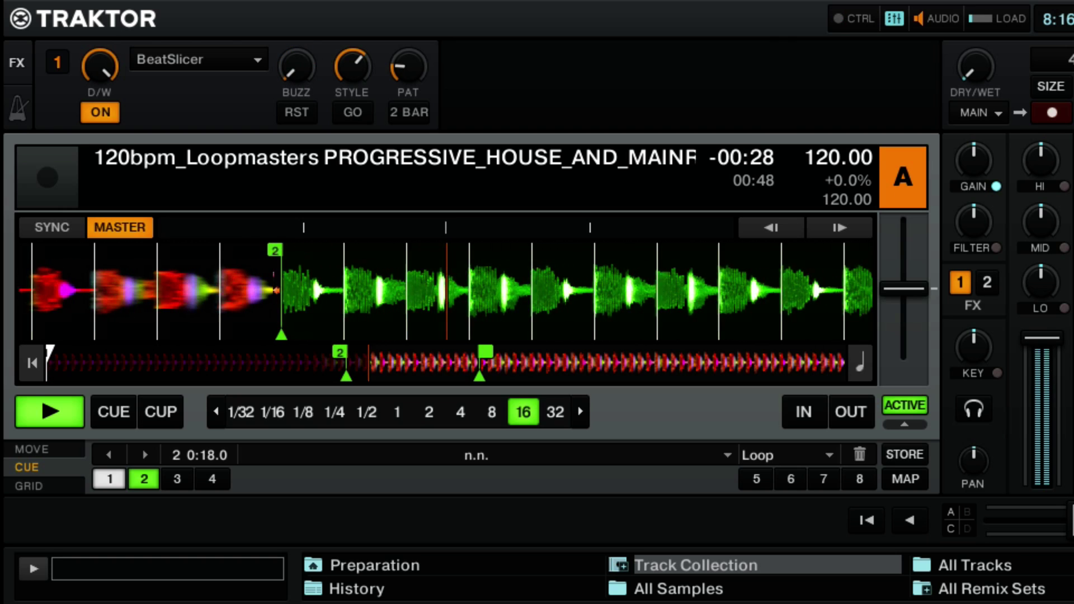
{"action": "key", "text": "ctrl+1"}
{"action": "key", "text": "s"}
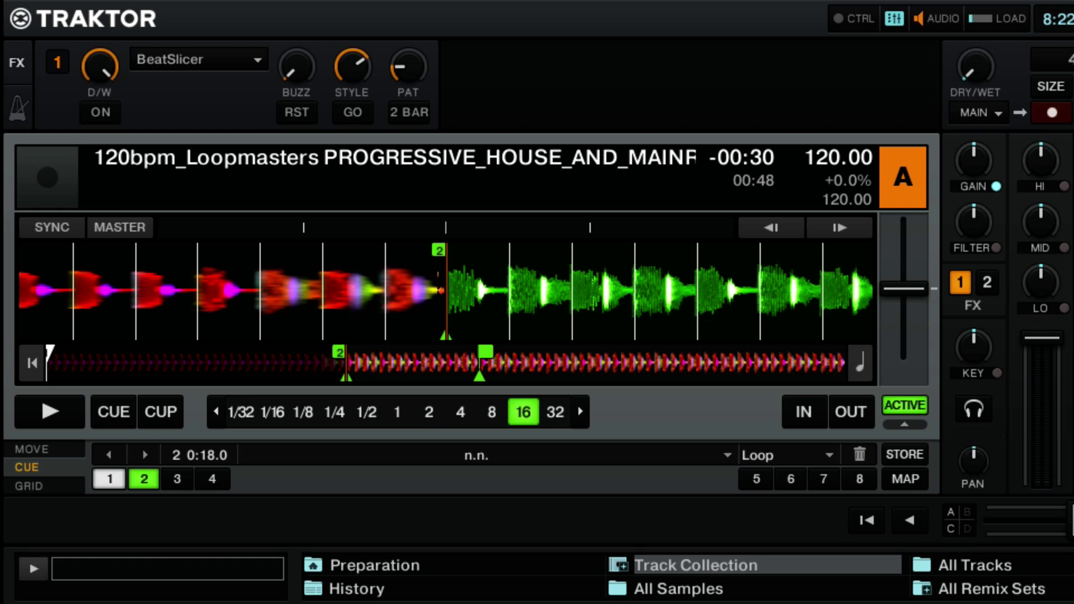
Play deck A with BeatSlicer's GO option enabled and audition the effect on and off twice.
{"action": "key", "text": "space"}
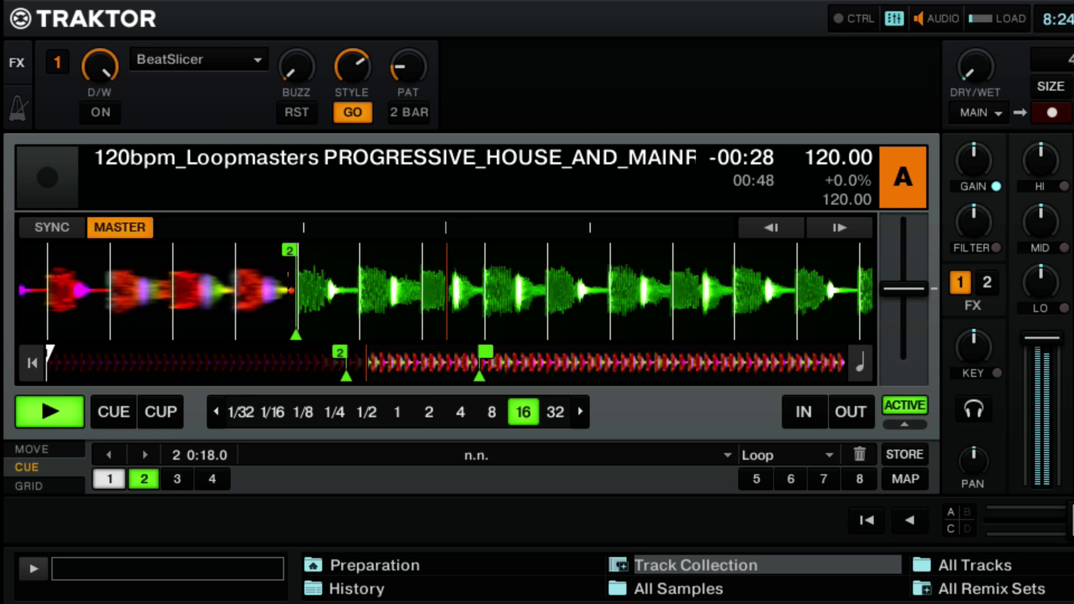
{"action": "key", "text": "f"}
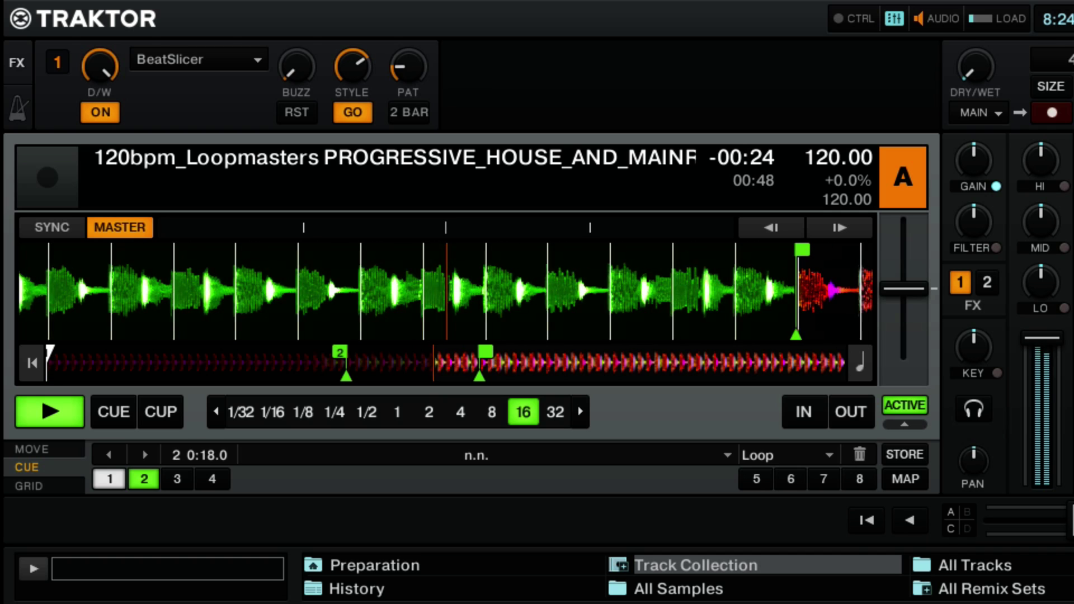
{"action": "key", "text": "f"}
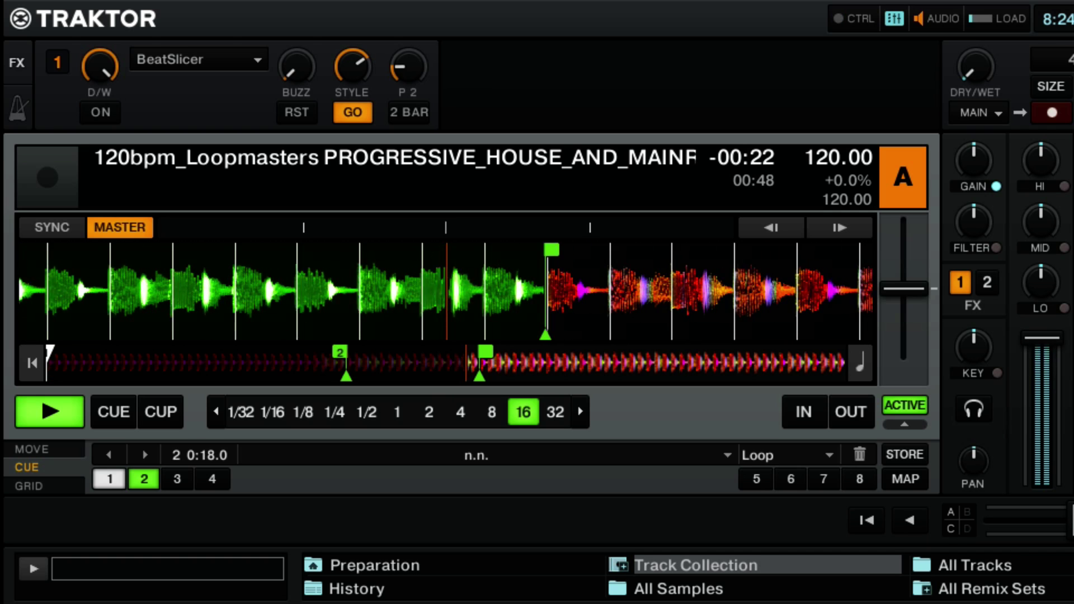
{"action": "key", "text": "2"}
{"action": "key", "text": "f"}
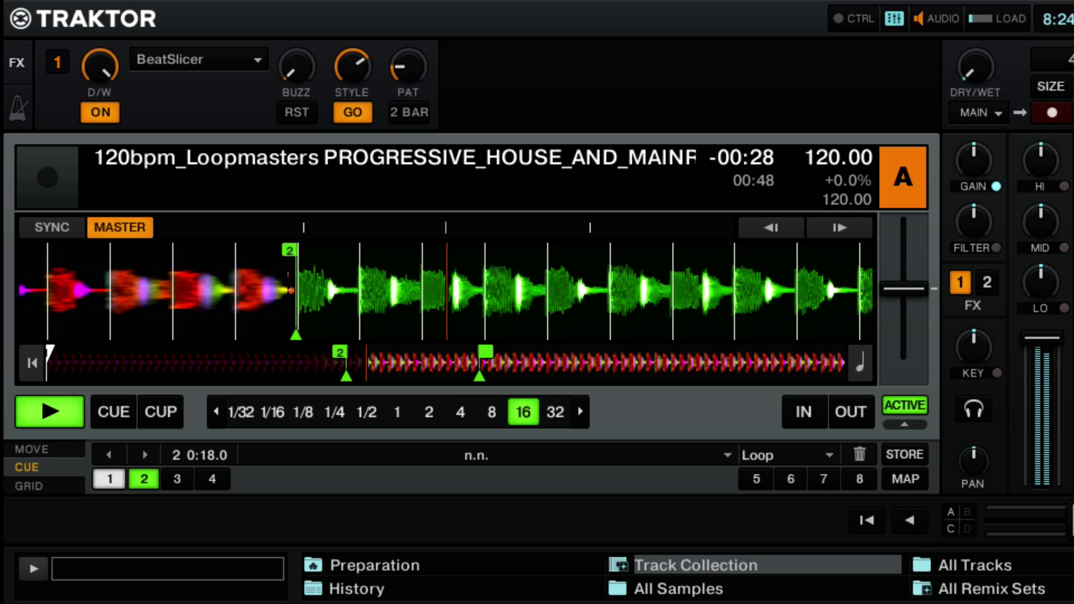
{"action": "key", "text": "f"}
Disable BeatSlicer's GO option, audition the effect on and off, and stop deck A.
{"action": "key", "text": "g"}
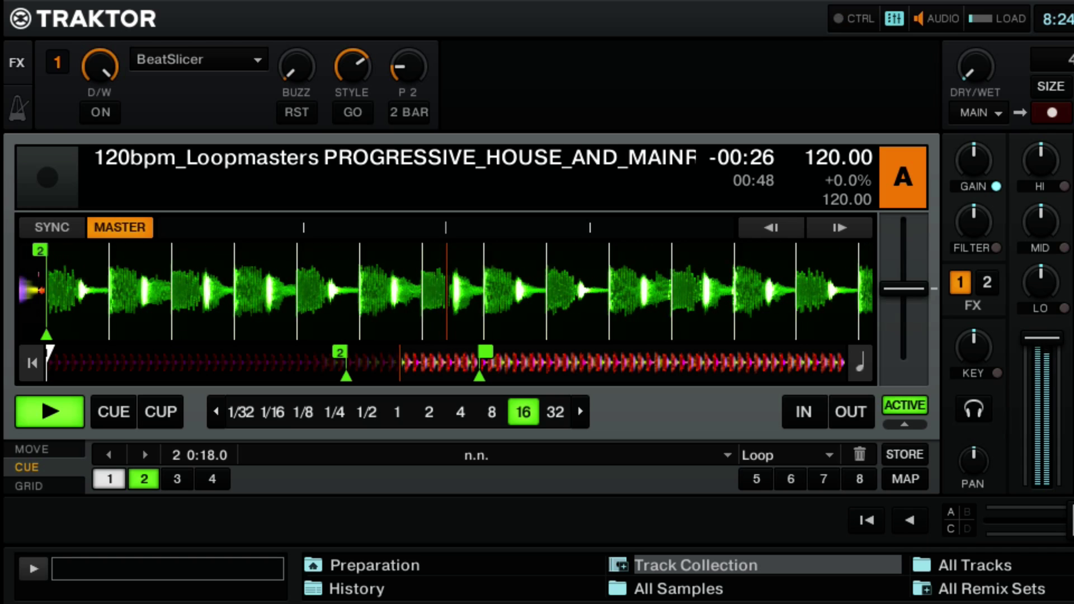
{"action": "key", "text": "f"}
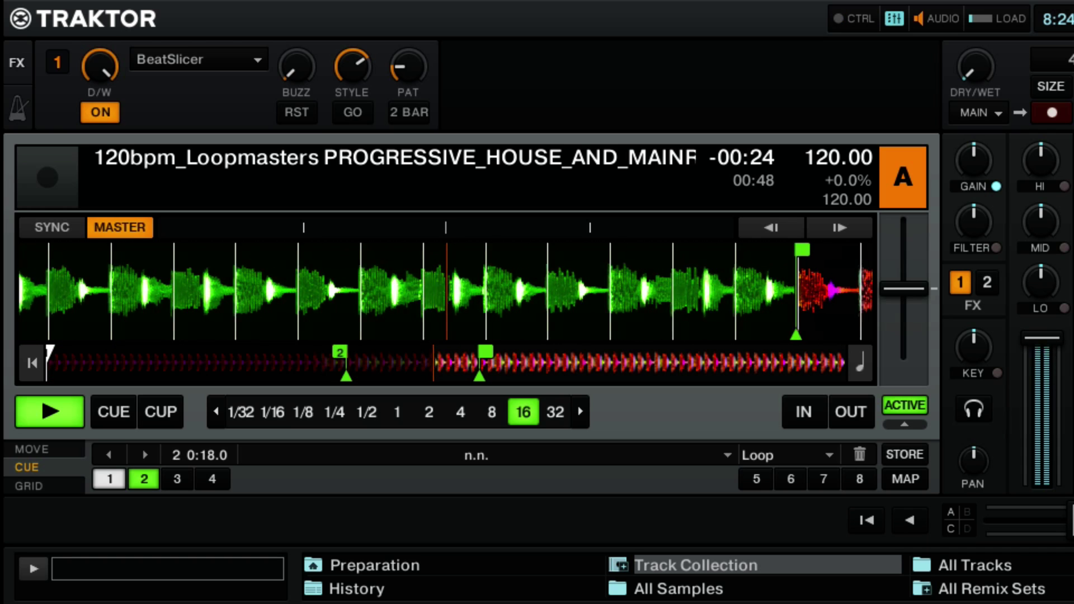
{"action": "key", "text": "f"}
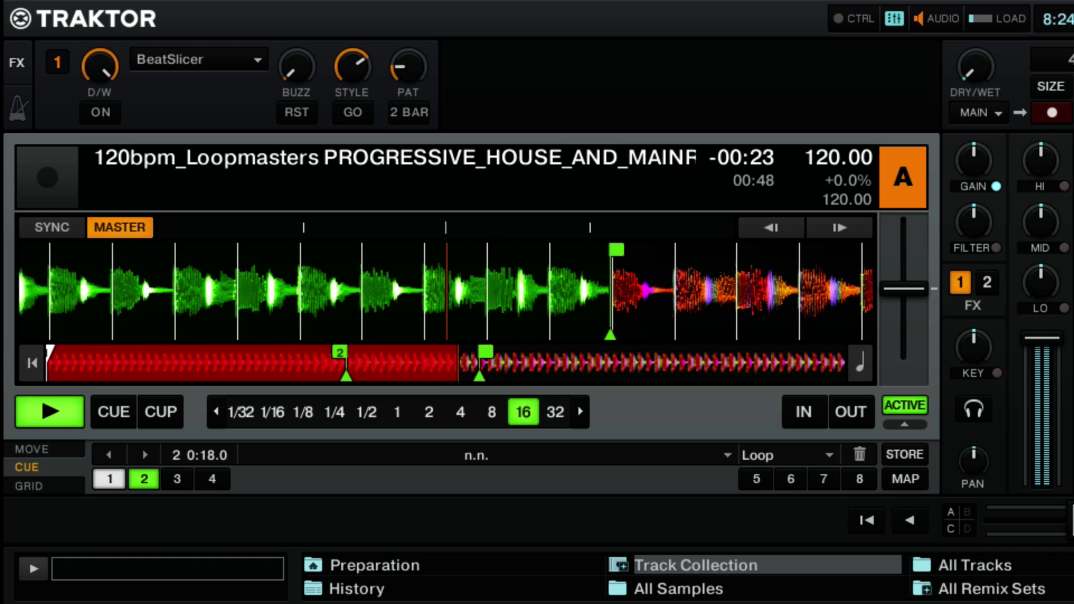
{"action": "key", "text": "c"}
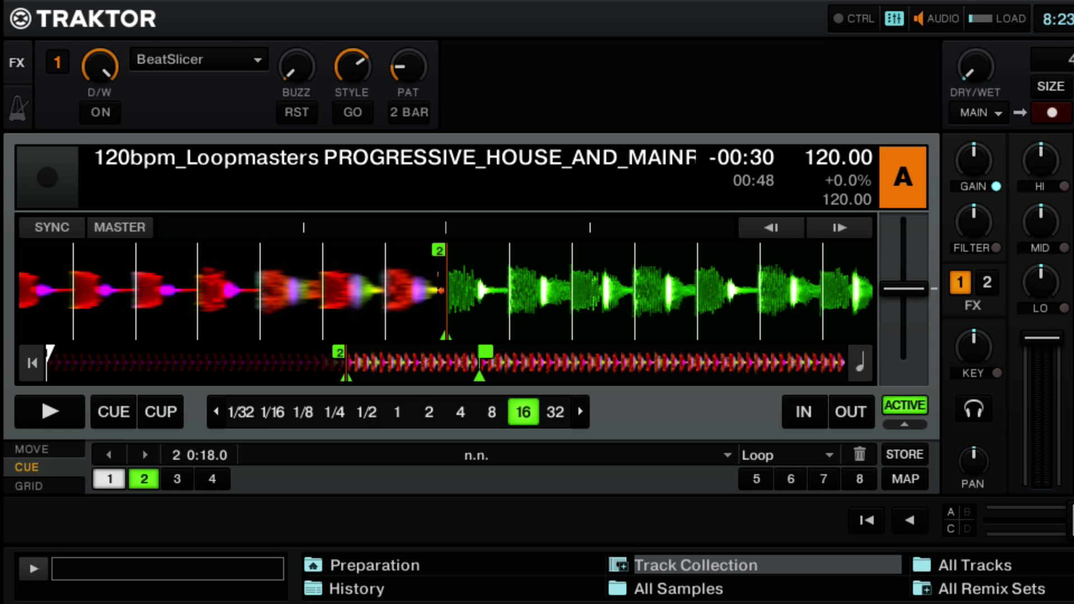
Play deck A's loop and audition BeatSlicer on and off with the 2 BAR option disabled.
{"action": "mouse_move", "coordinate": [408, 66]}
{"action": "key", "text": "space"}
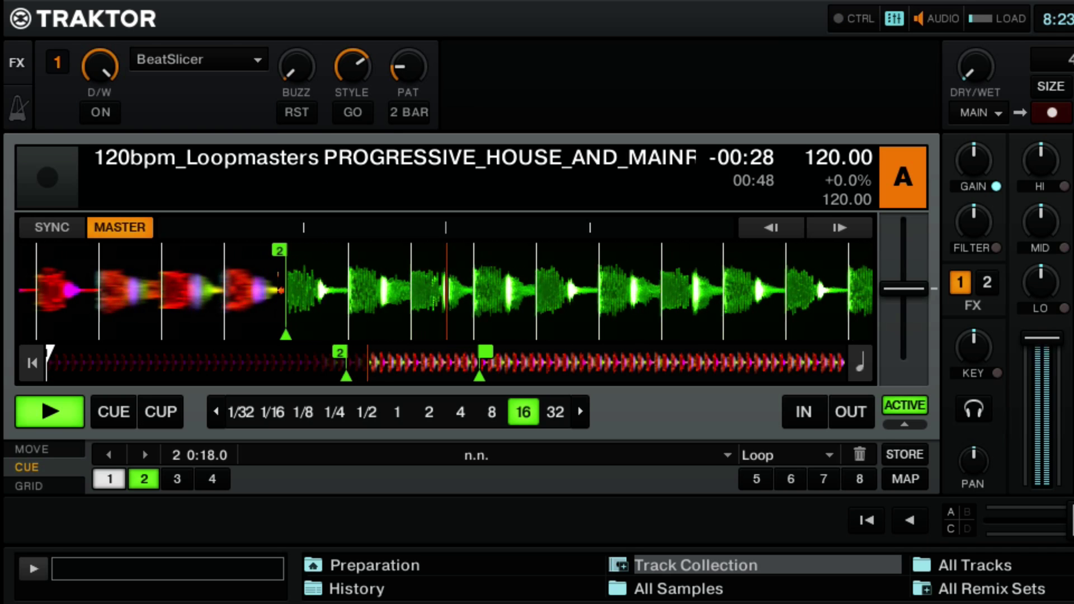
{"action": "left_click", "coordinate": [100, 113]}
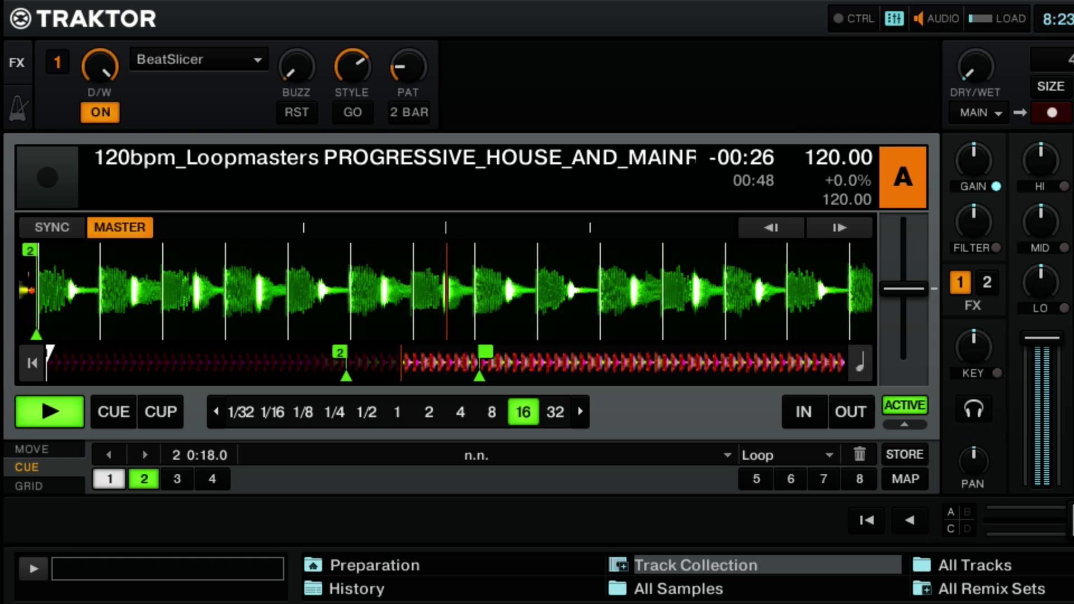
{"action": "key", "text": "1"}
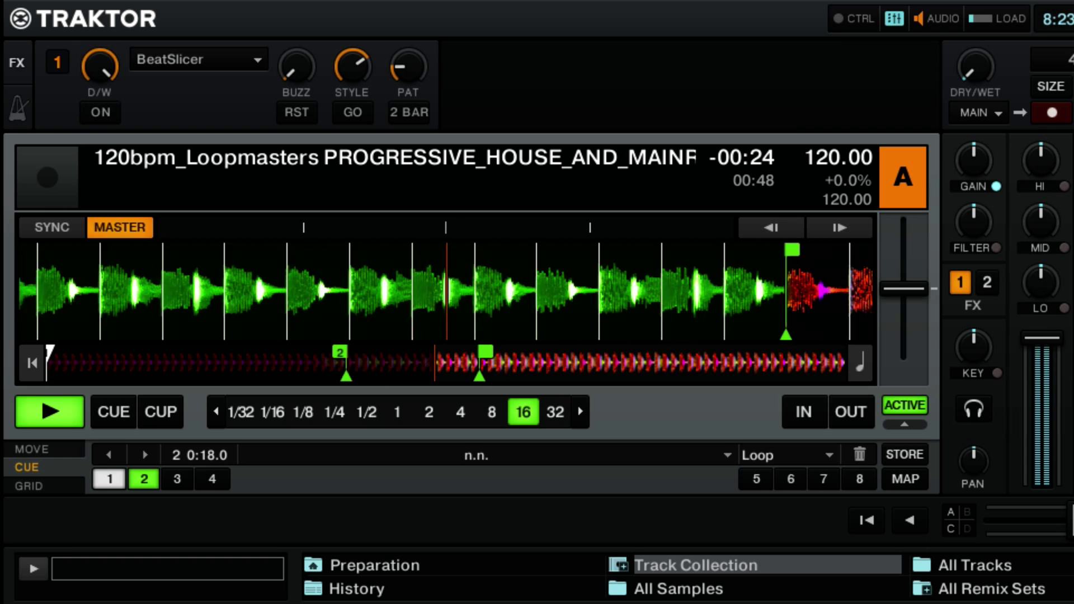
Enable BeatSlicer's 2 BAR option, audition the effect on and off, and stop deck A.
{"action": "key", "text": "4"}
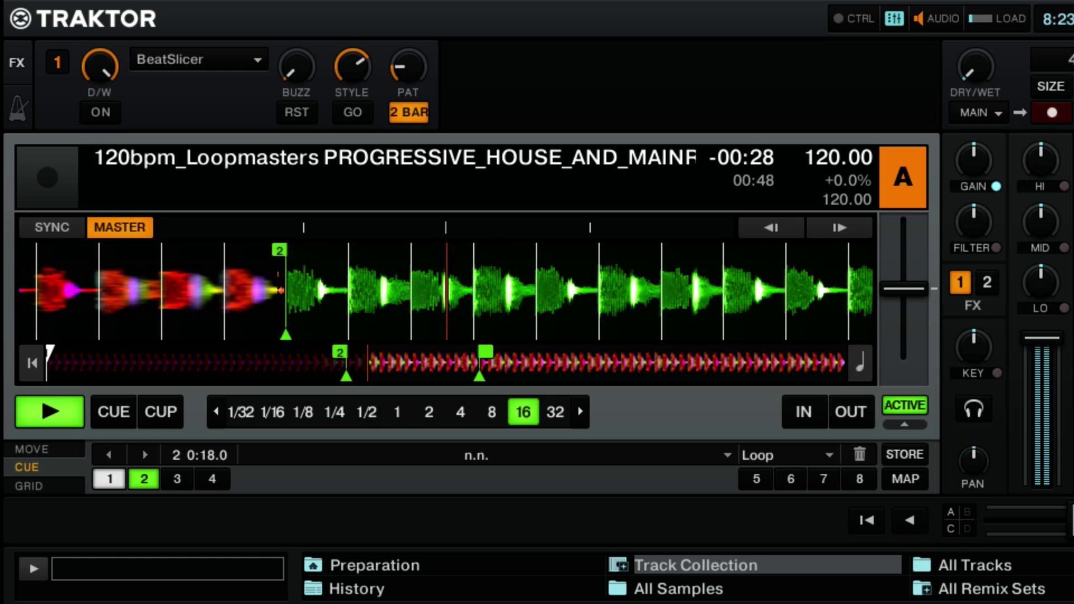
{"action": "key", "text": "1"}
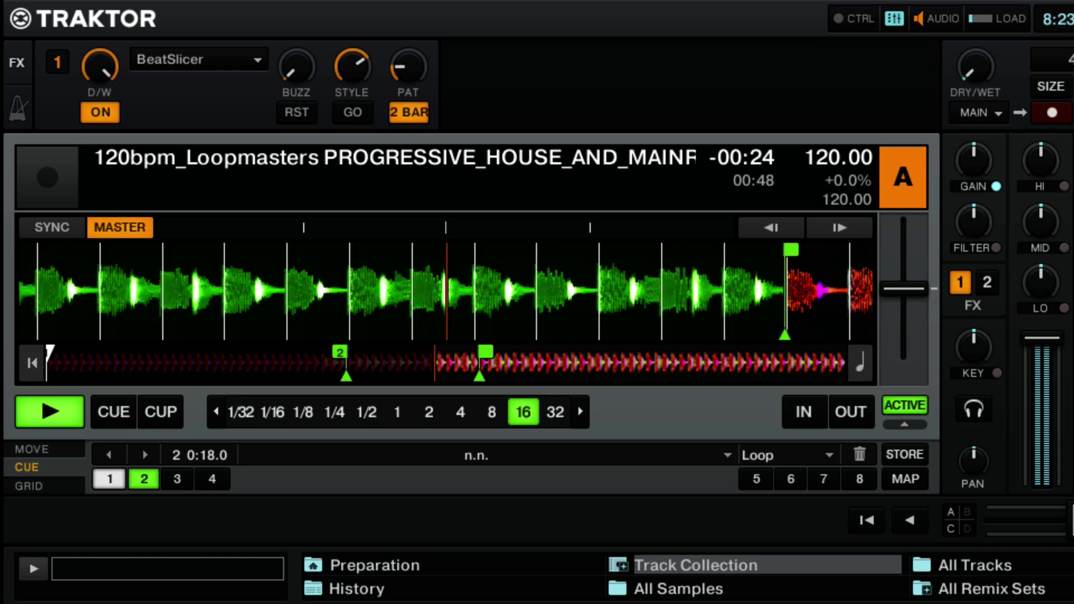
{"action": "key", "text": "1"}
{"action": "key", "text": "s"}
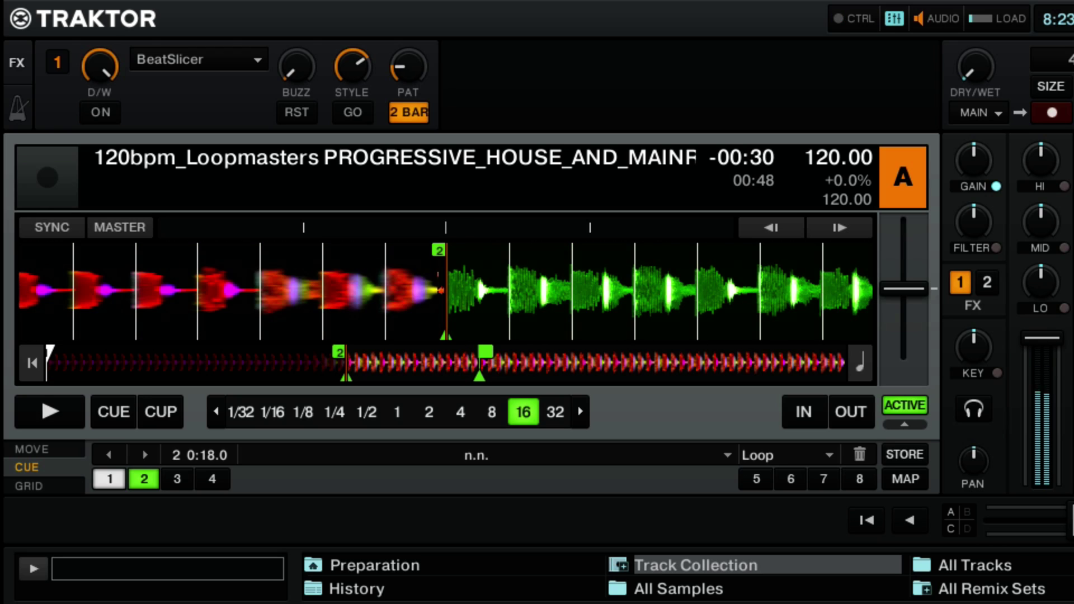
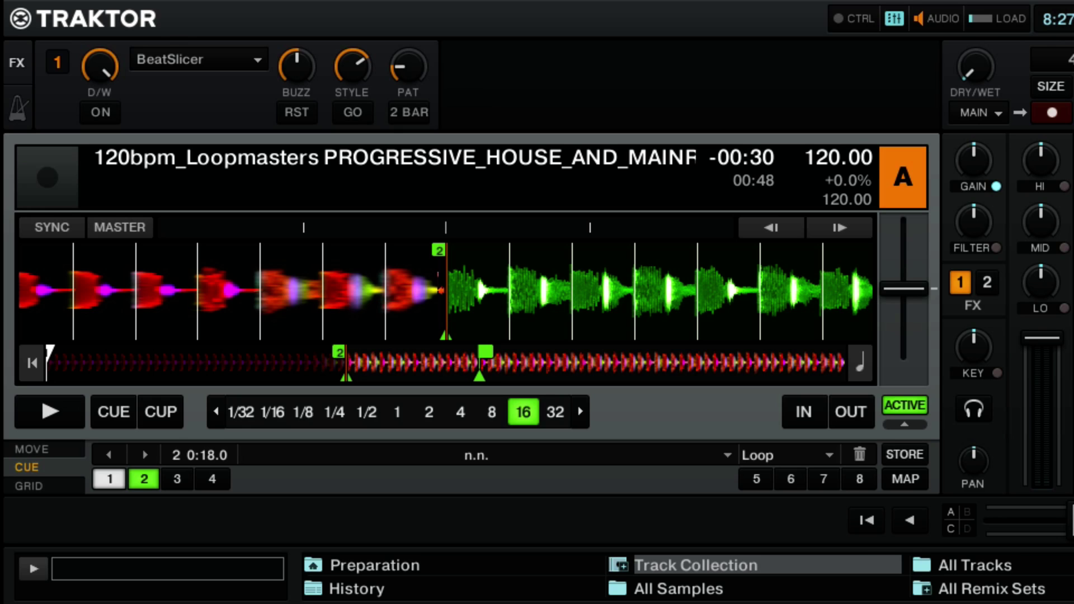
Play deck A's 16-beat loop and audition BeatSlicer on and off seven times with the GO and 2 BAR options disabled.
{"action": "mouse_move", "coordinate": [348, 54]}
{"action": "mouse_move", "coordinate": [399, 68]}
{"action": "key", "text": "space"}
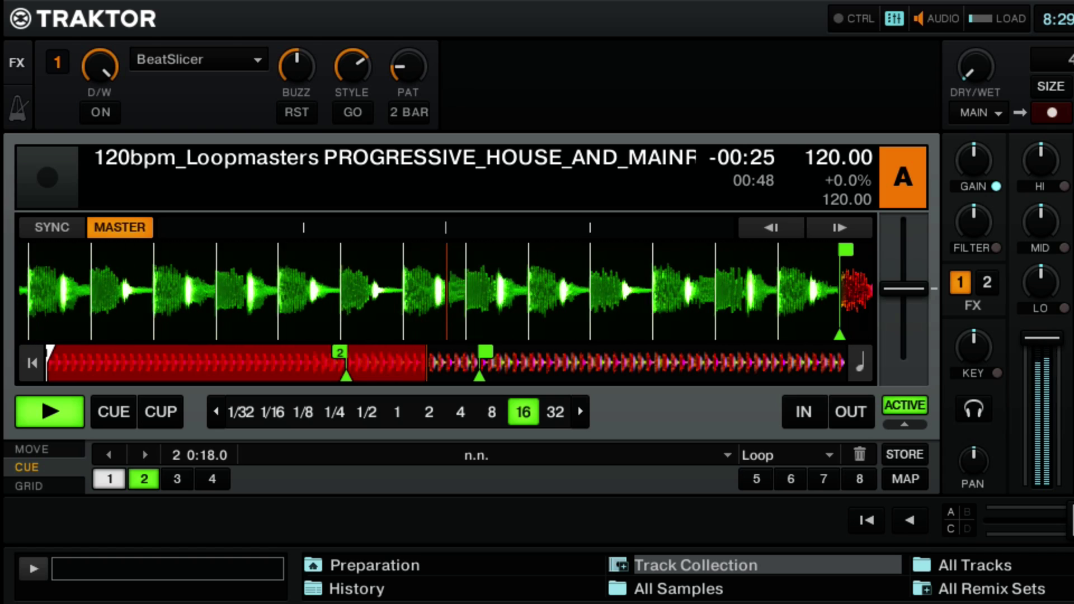
{"action": "key", "text": "shift+1"}
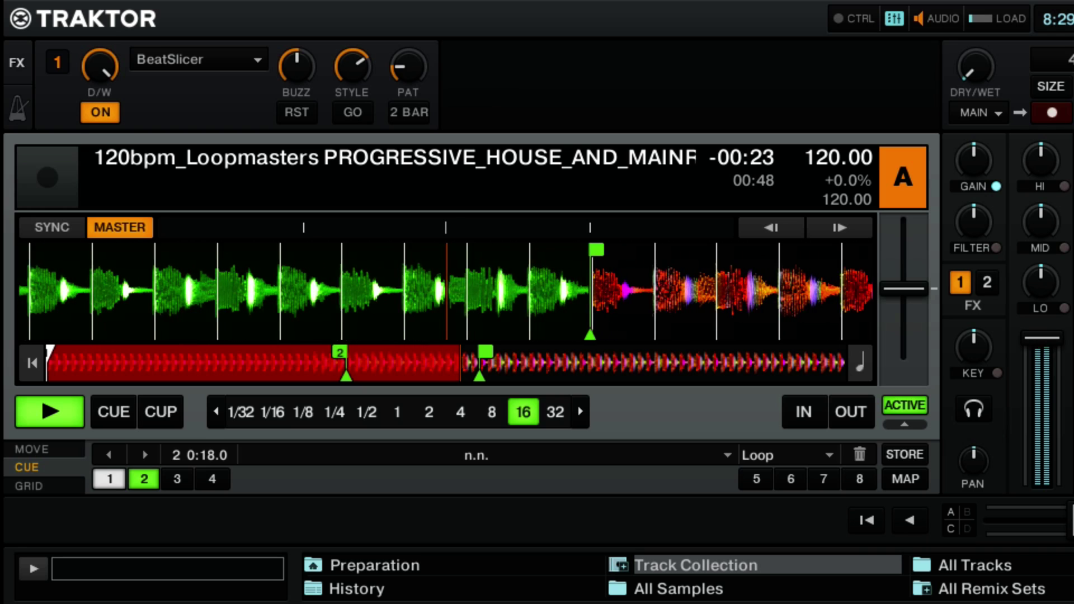
{"action": "key", "text": "shift+1"}
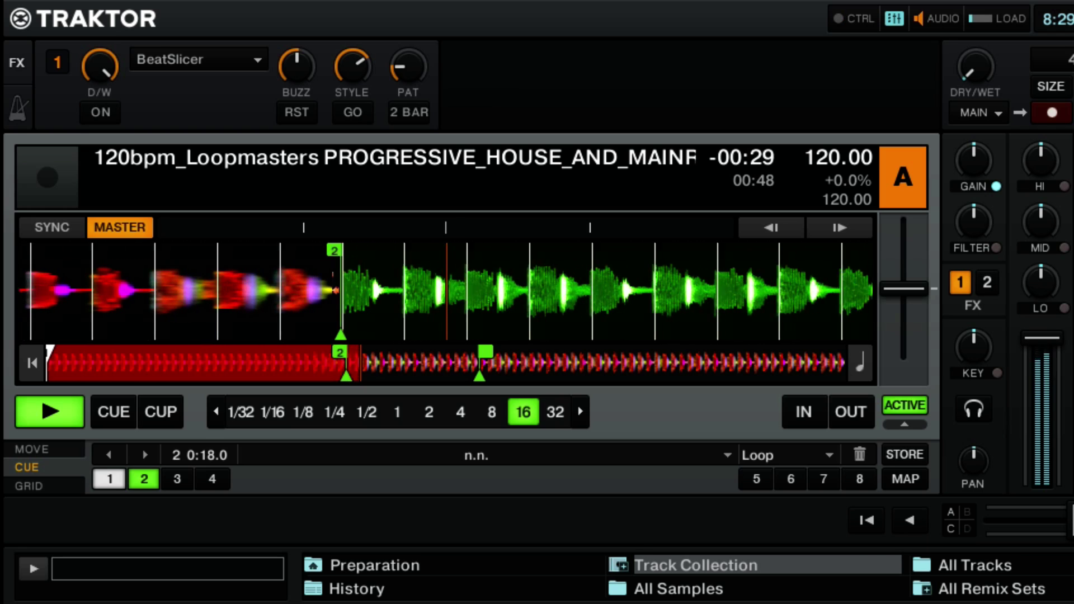
{"action": "key", "text": "1"}
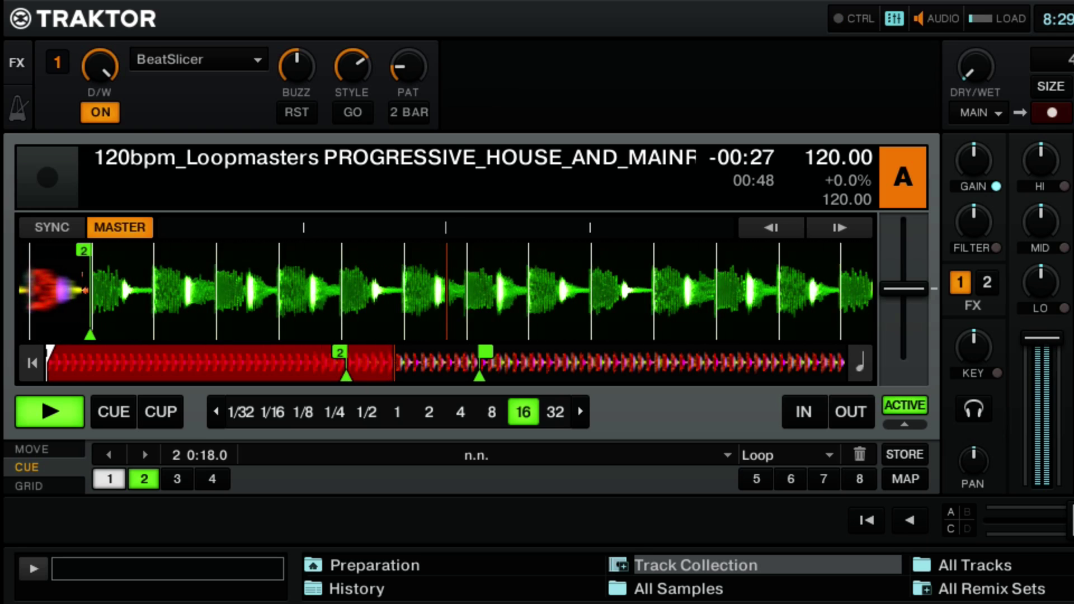
{"action": "key", "text": "1"}
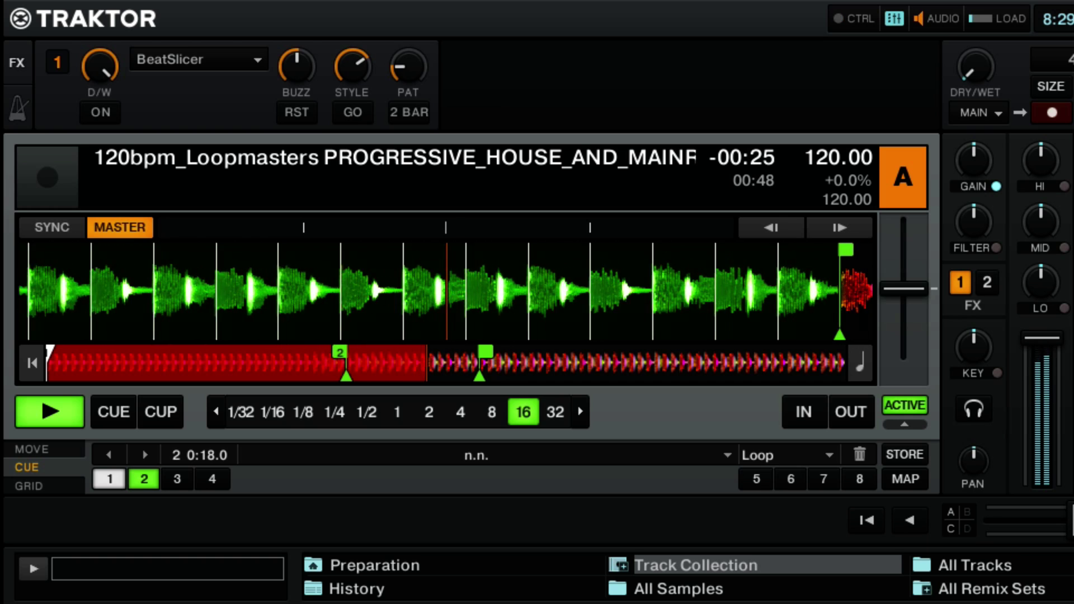
{"action": "key", "text": "1"}
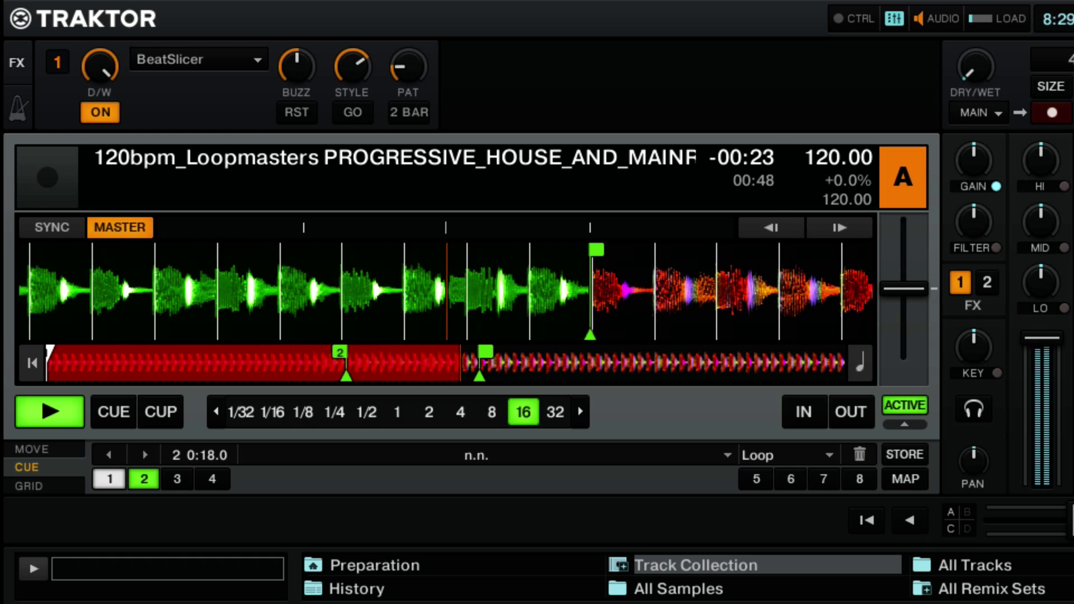
{"action": "key", "text": "1"}
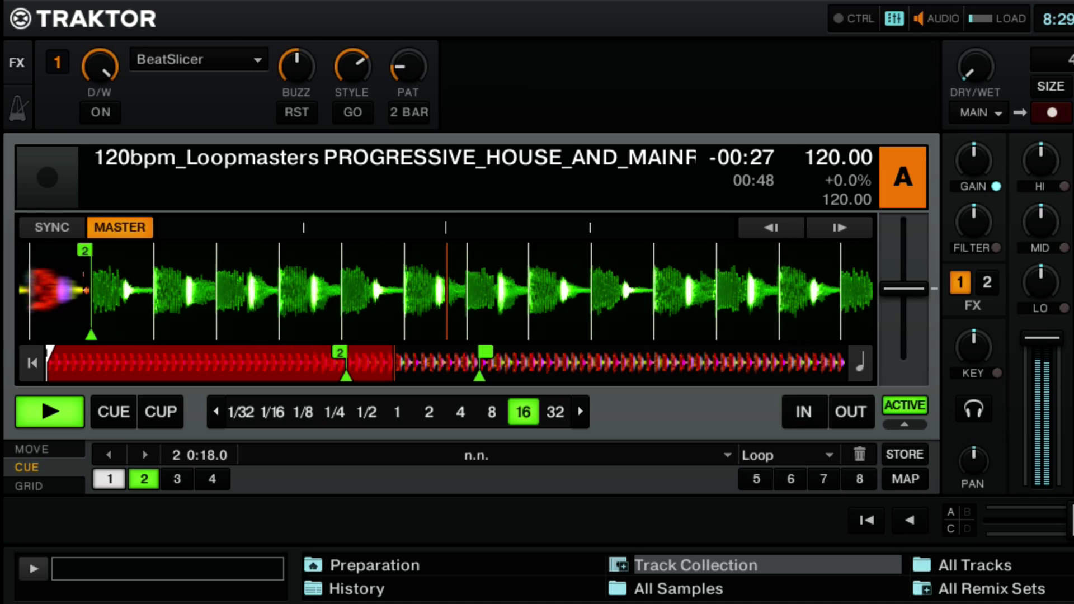
{"action": "key", "text": "1"}
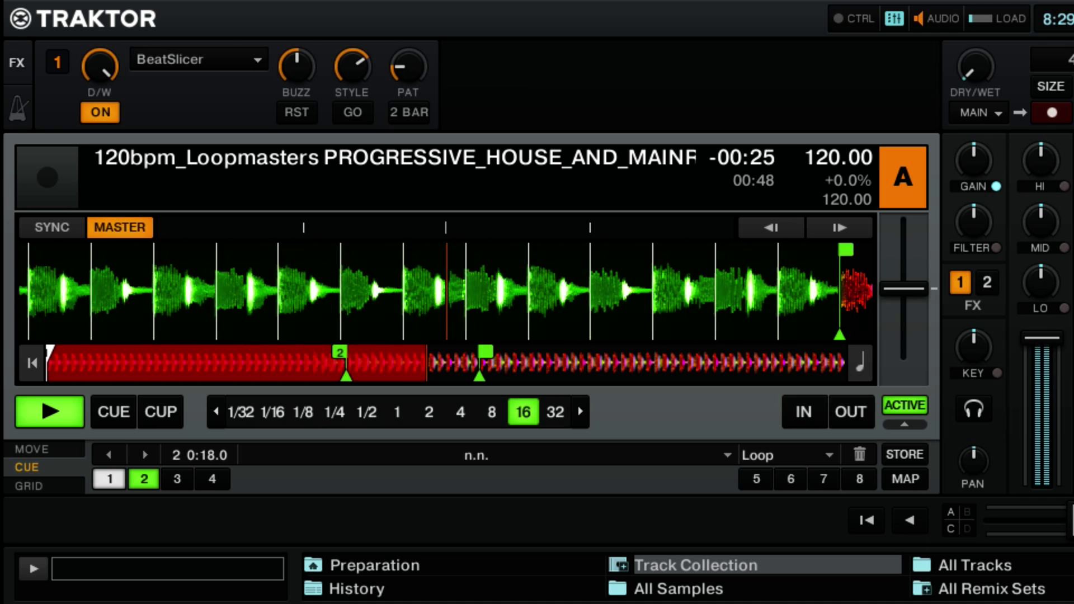
{"action": "key", "text": "1"}
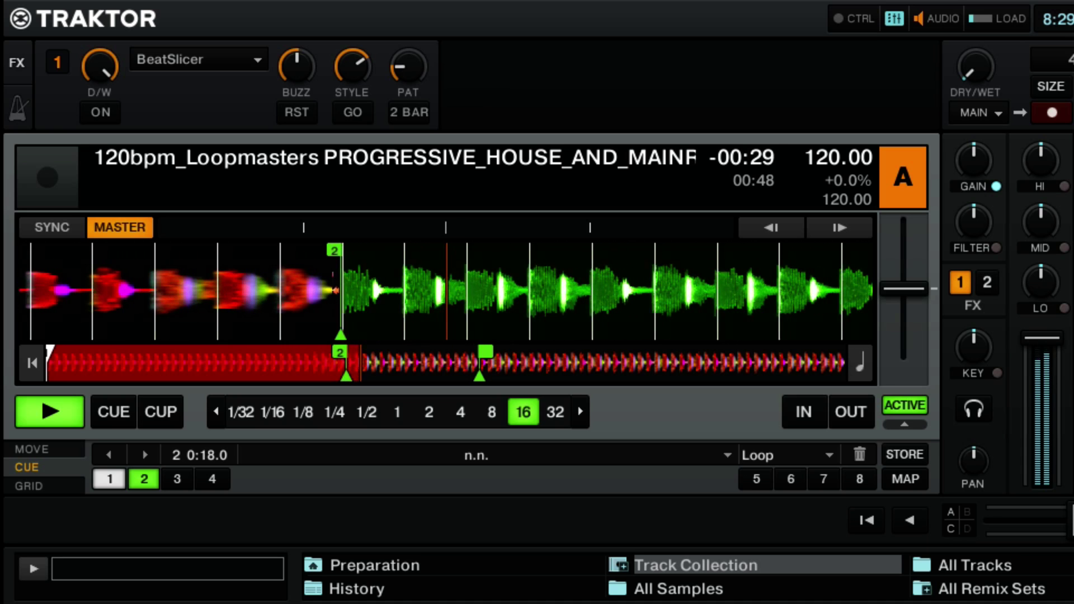
{"action": "key", "text": "1"}
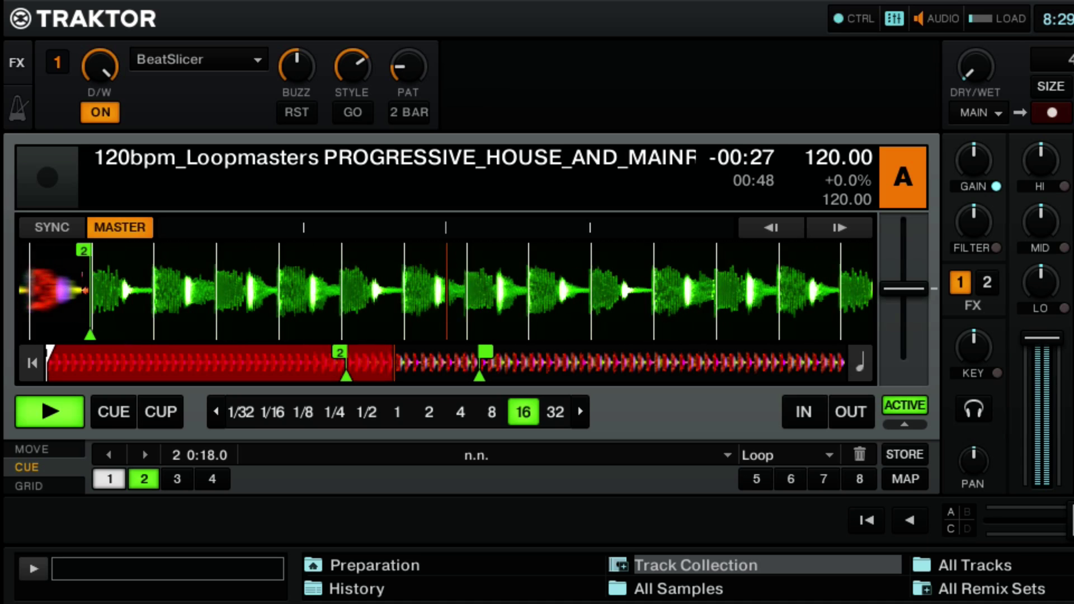
{"action": "key", "text": "1"}
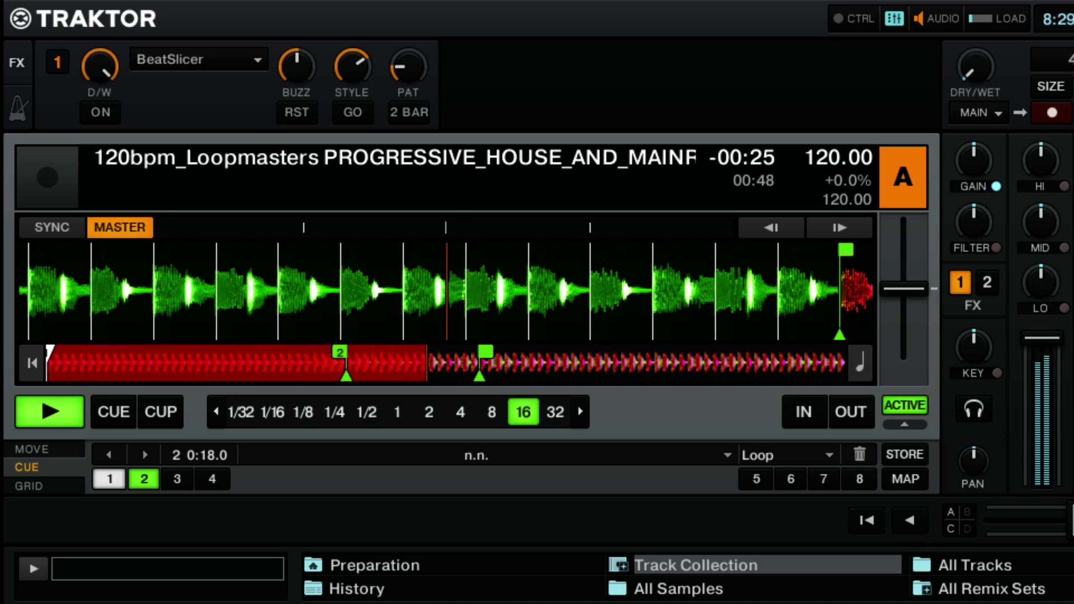
{"action": "key", "text": "1"}
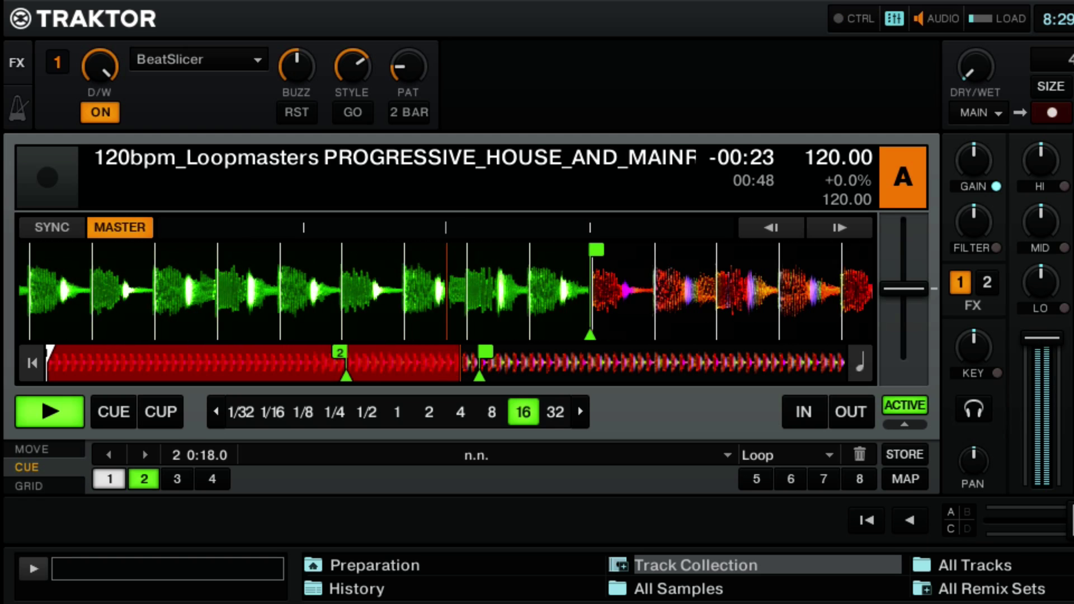
{"action": "key", "text": "1"}
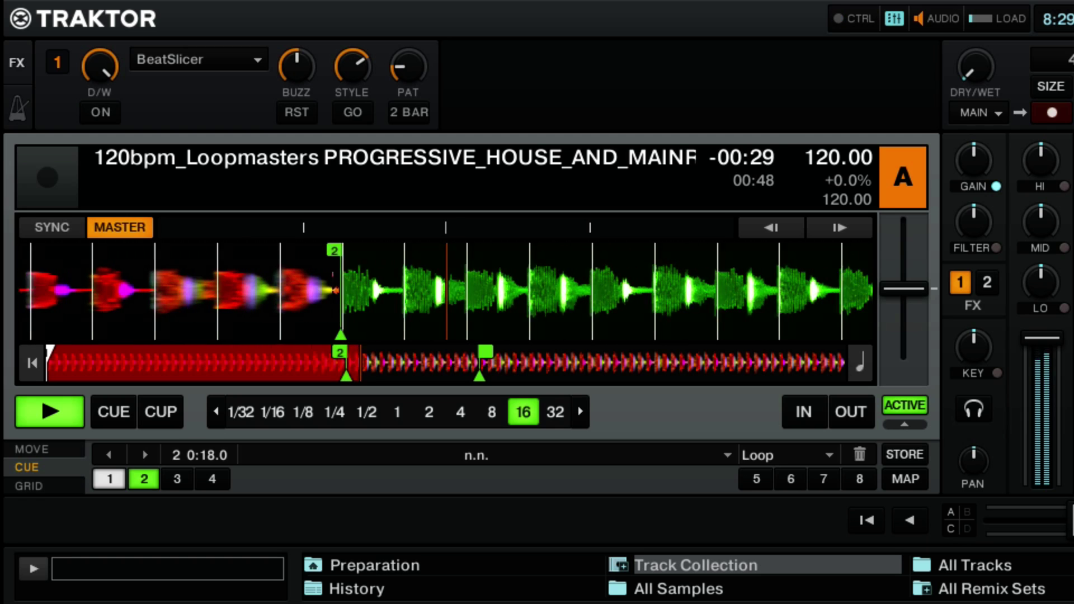
{"action": "key", "text": "1"}
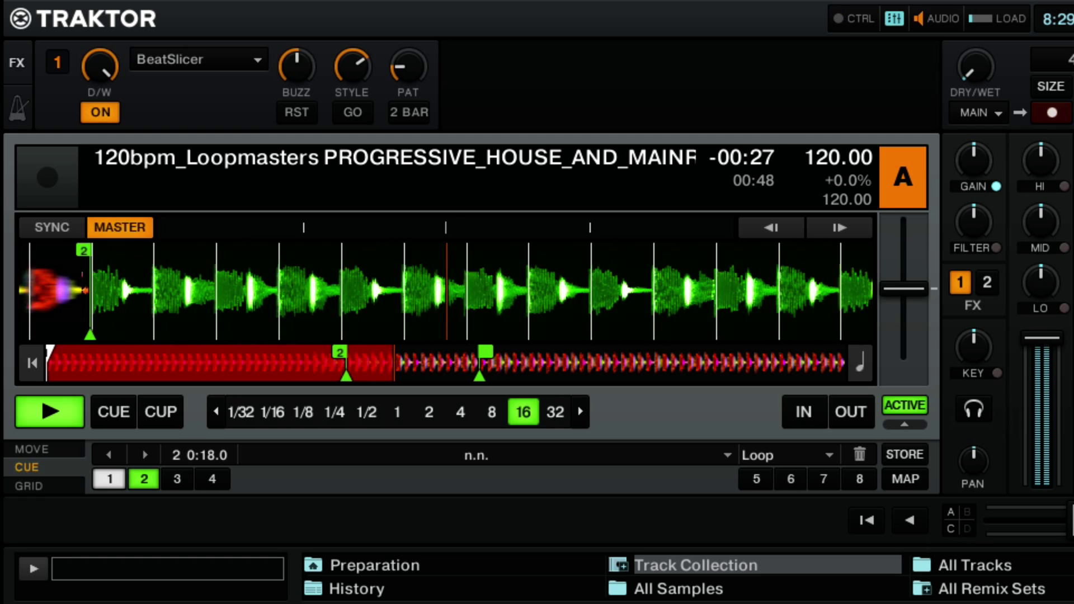
{"action": "key", "text": "1"}
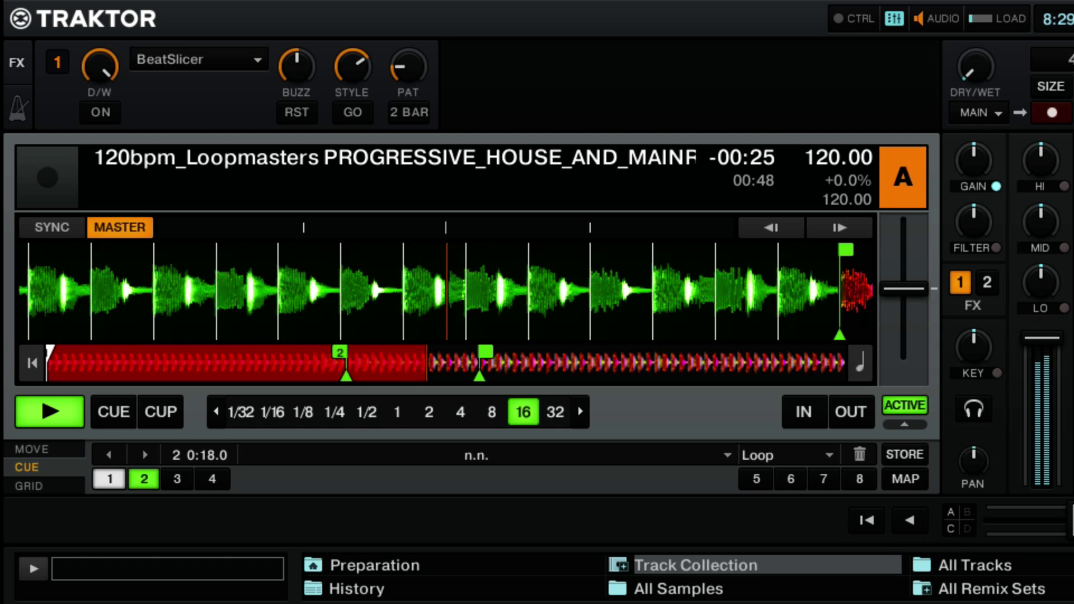